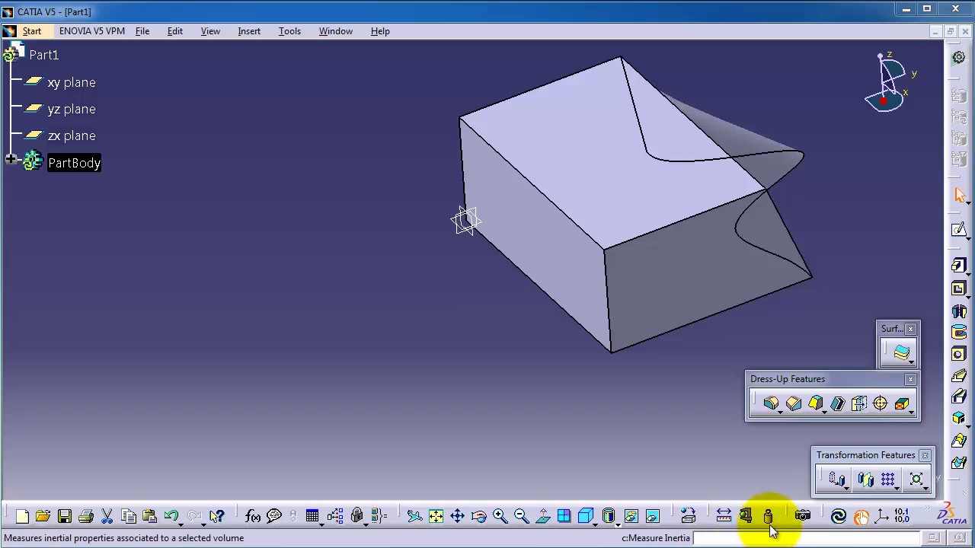
Browse the transformation commands without choosing one, then orbit the wavy block to inspect its faces
click(283, 31)
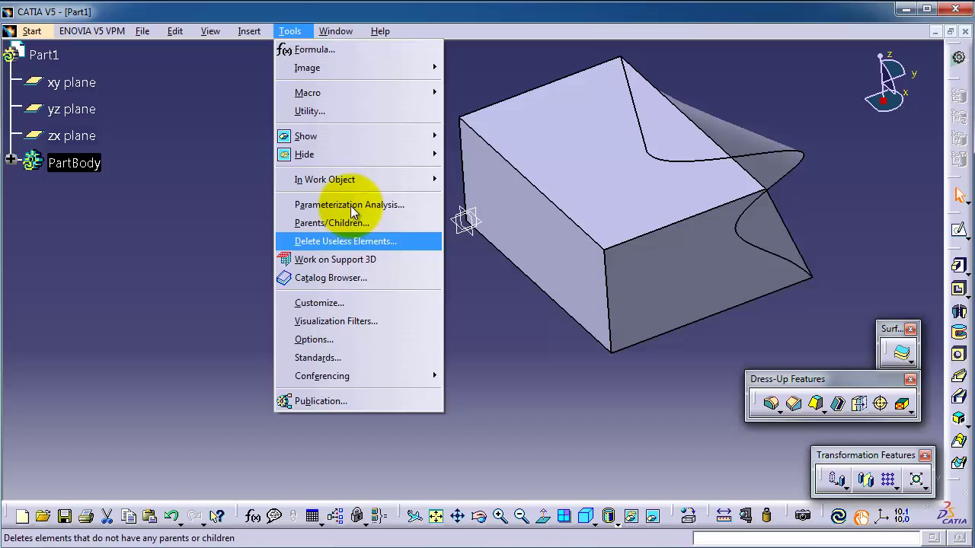
mouse_move(245, 37)
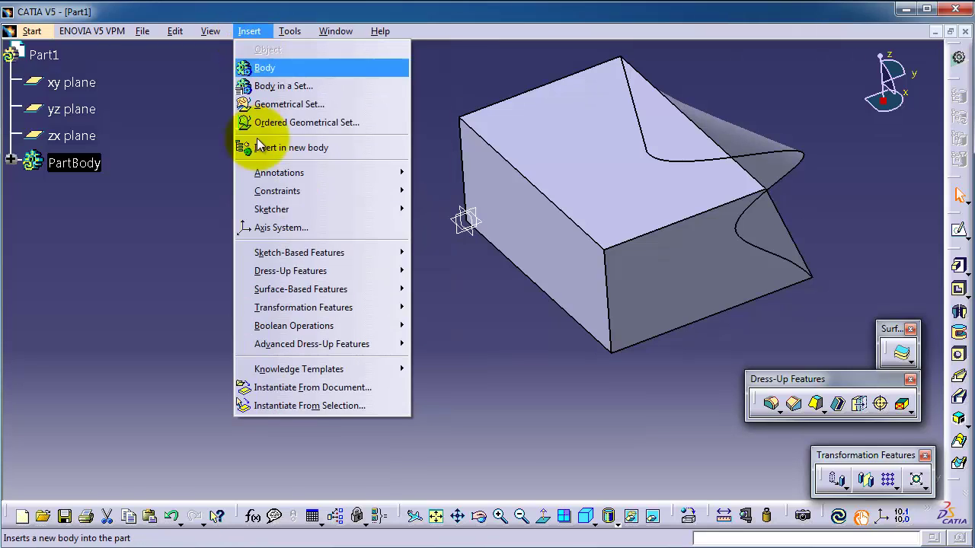
mouse_move(285, 312)
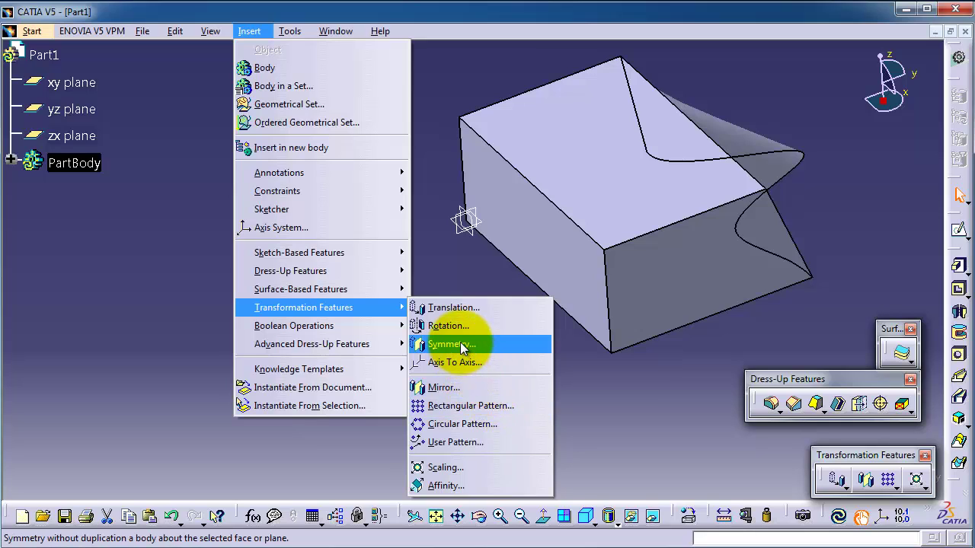
click(598, 409)
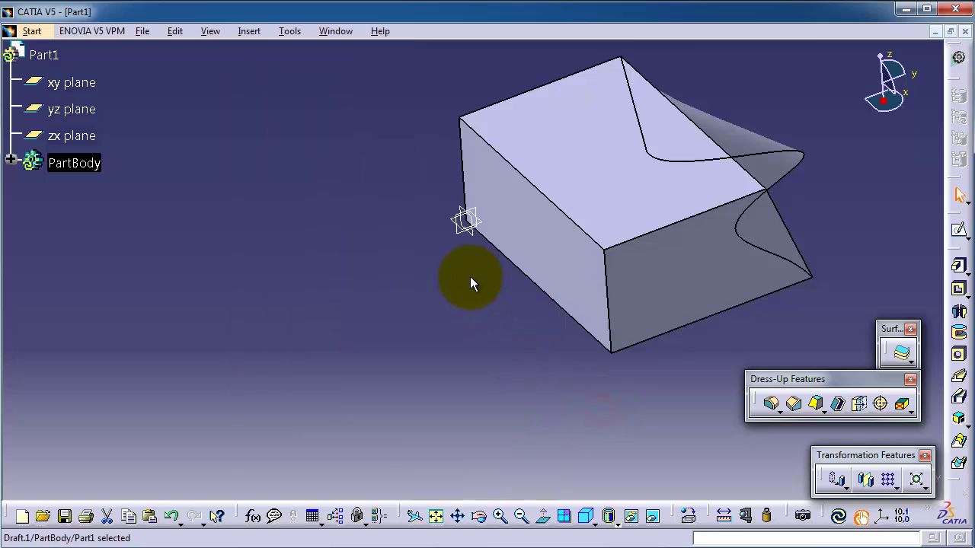
middle_drag(471, 279, 540, 276)
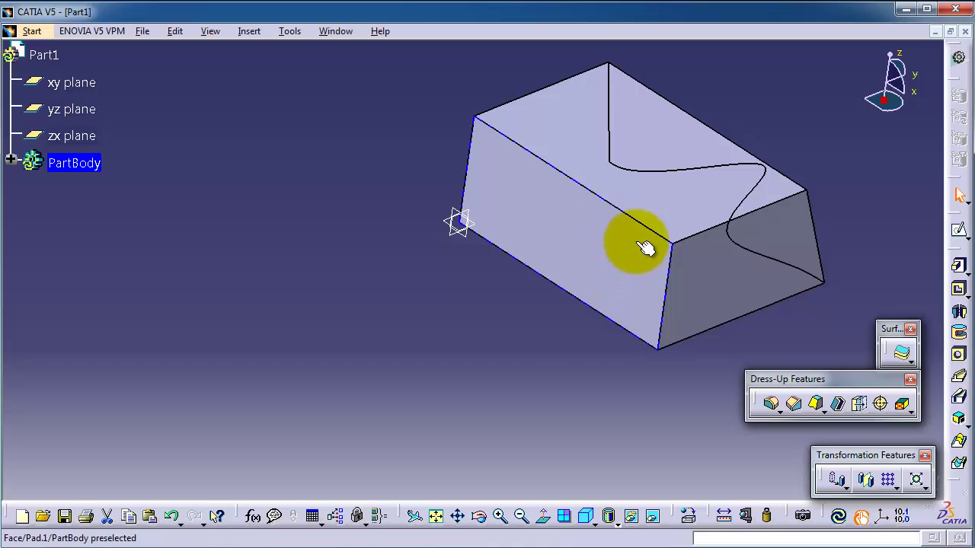
middle_drag(526, 338, 452, 368)
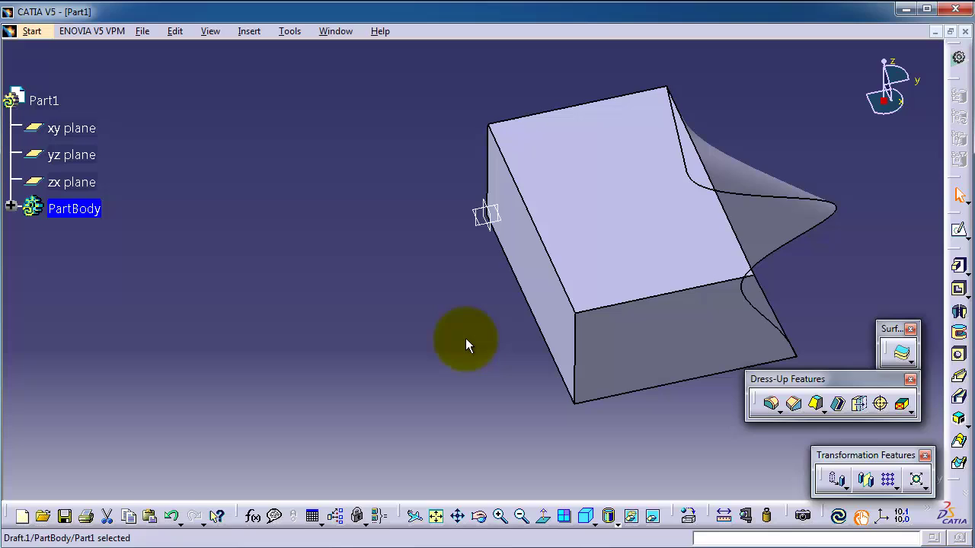
middle_drag(442, 329, 374, 300)
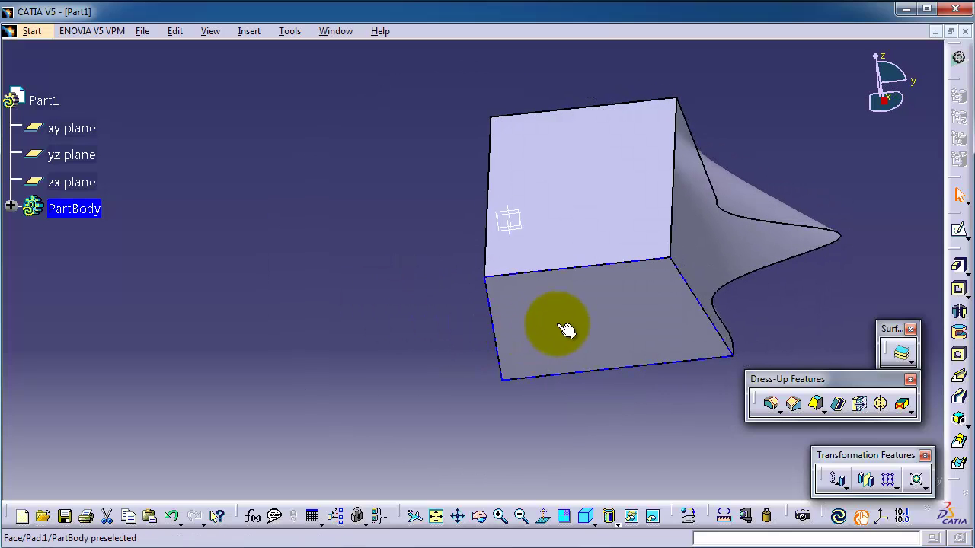
middle_drag(453, 322, 607, 321)
middle_drag(383, 139, 396, 266)
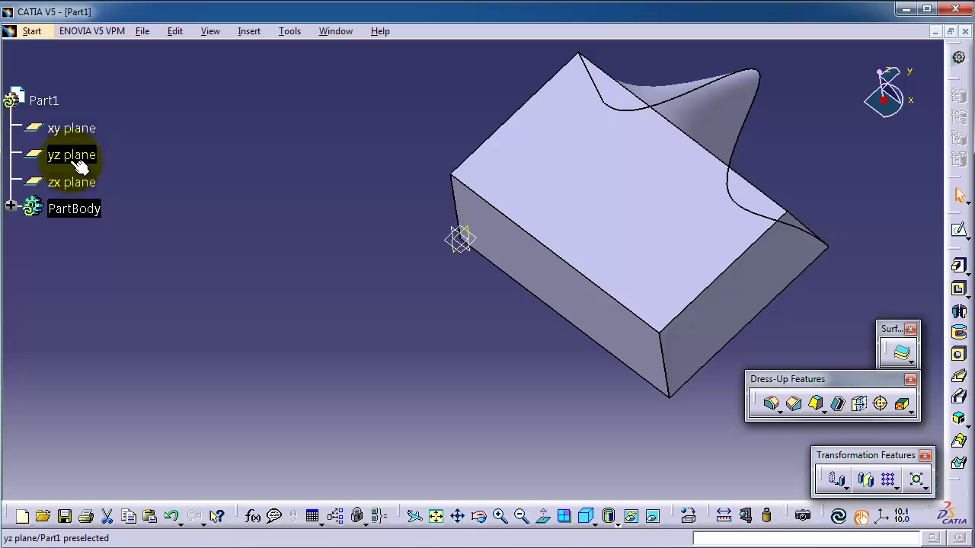
middle_drag(407, 352, 550, 339)
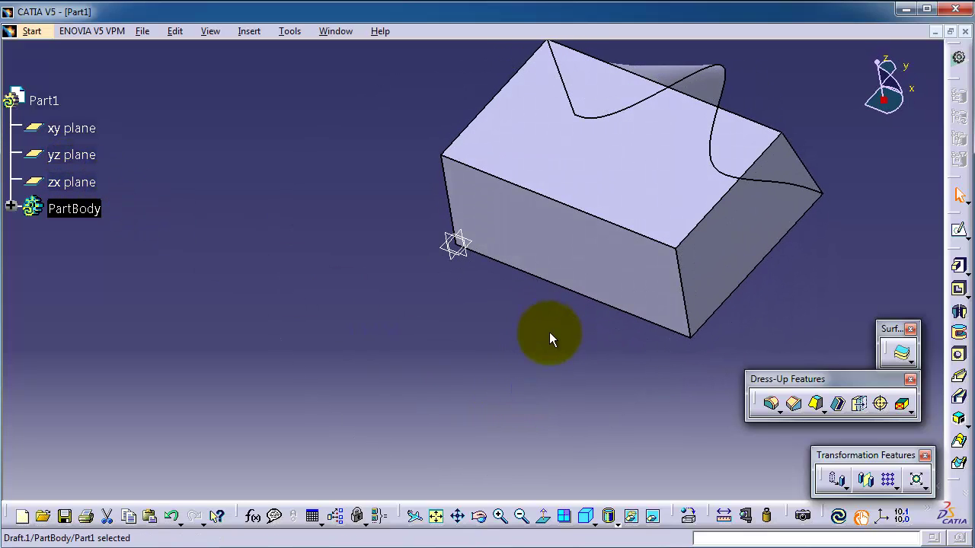
Mirror the current solid across its top face Pad.1\Face.2
click(867, 481)
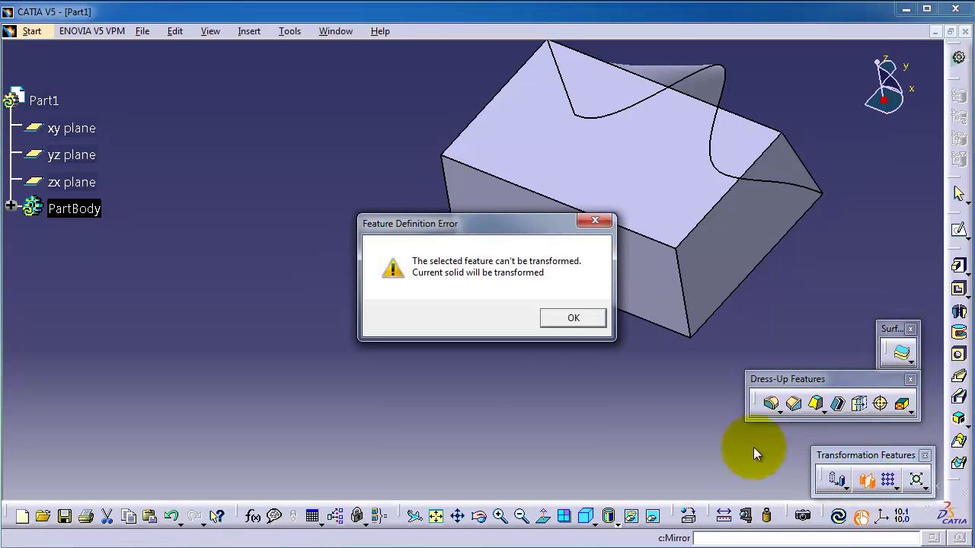
click(583, 319)
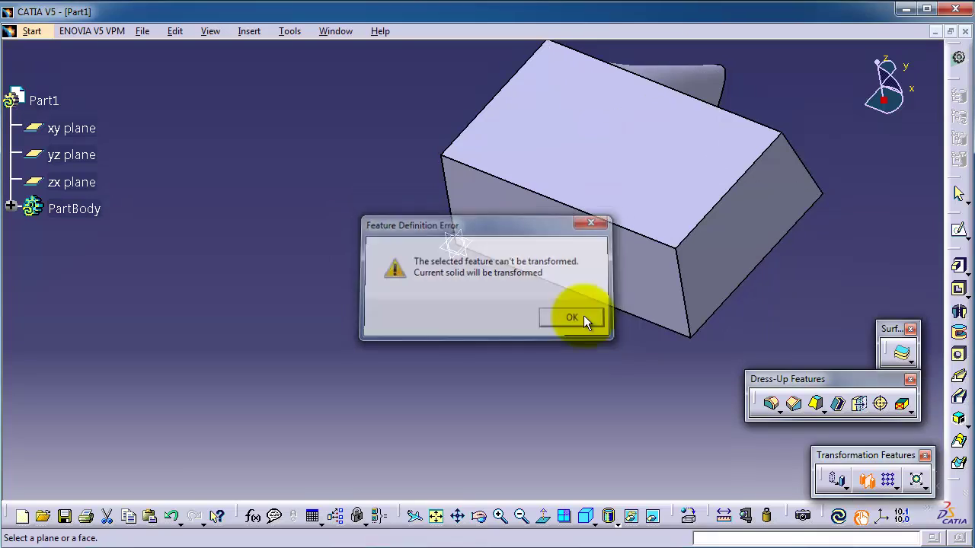
click(653, 189)
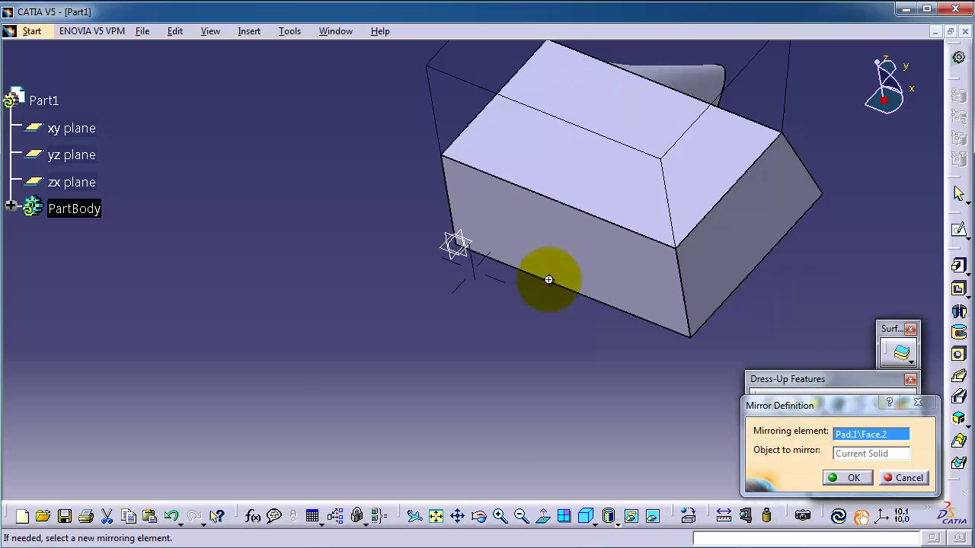
middle_drag(549, 279, 322, 264)
click(822, 473)
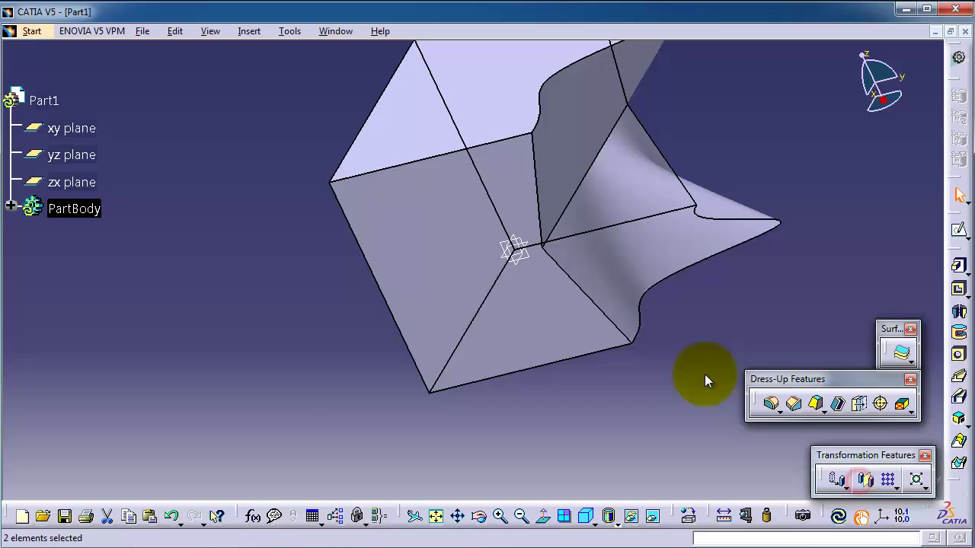
Mirror the solid again across end face Pad.1\Face.3, doubling its length into a long block
middle_drag(652, 335, 794, 215)
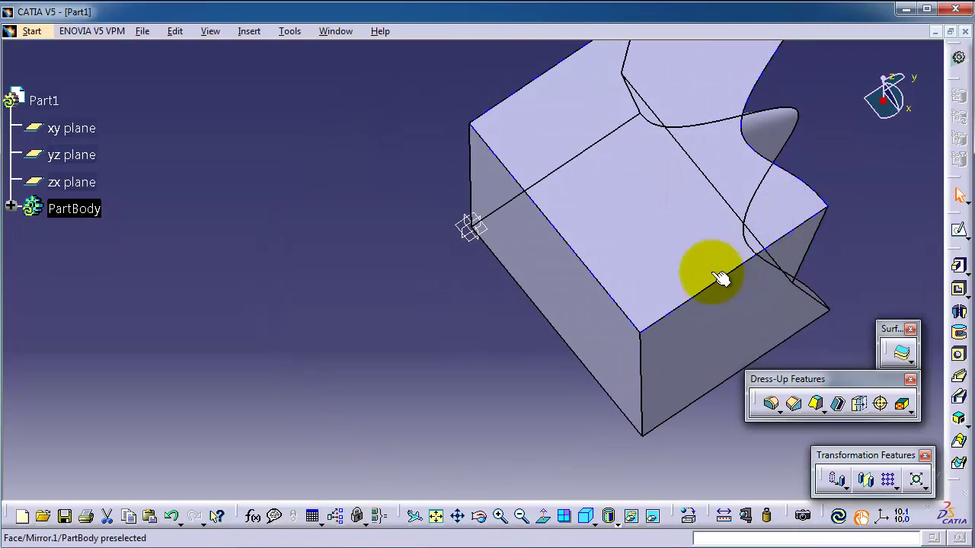
middle_drag(699, 282, 701, 211)
click(712, 225)
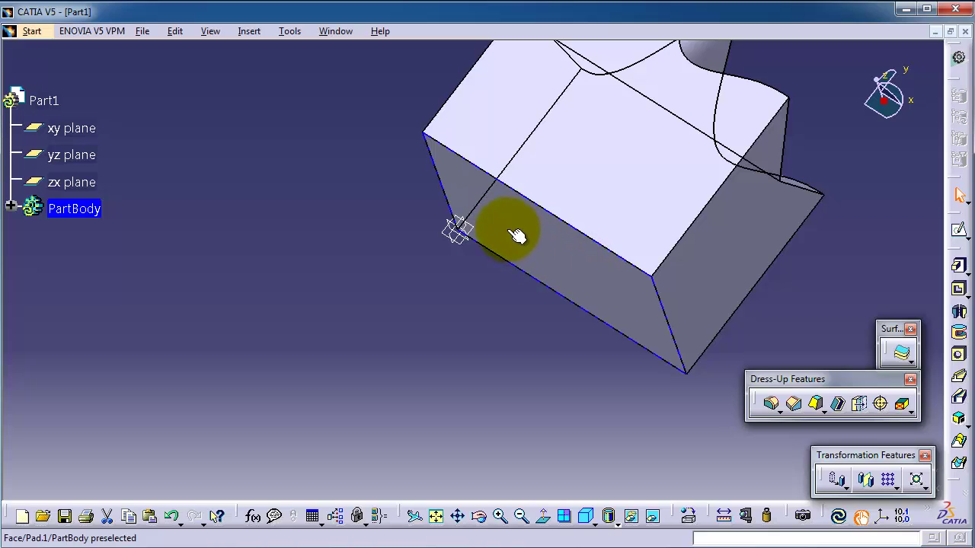
click(868, 482)
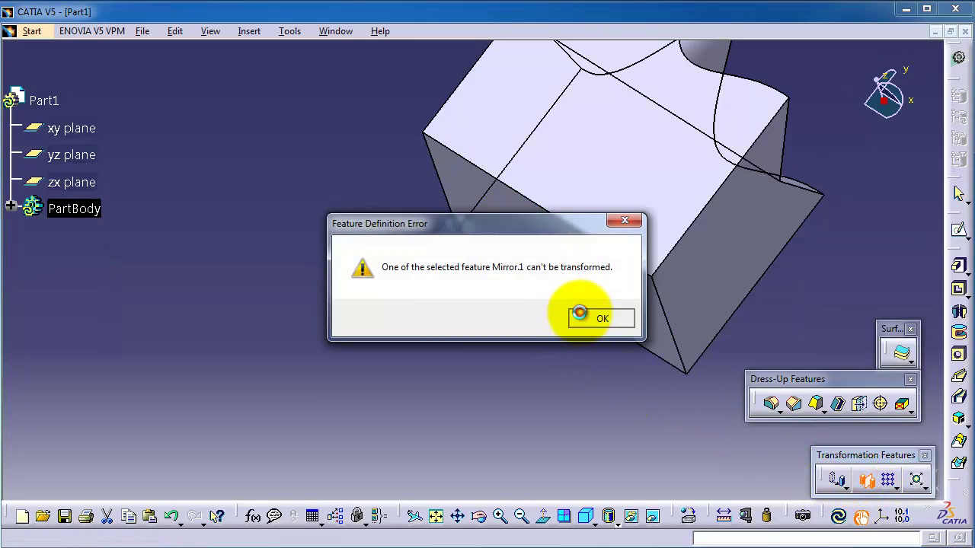
click(579, 314)
click(584, 319)
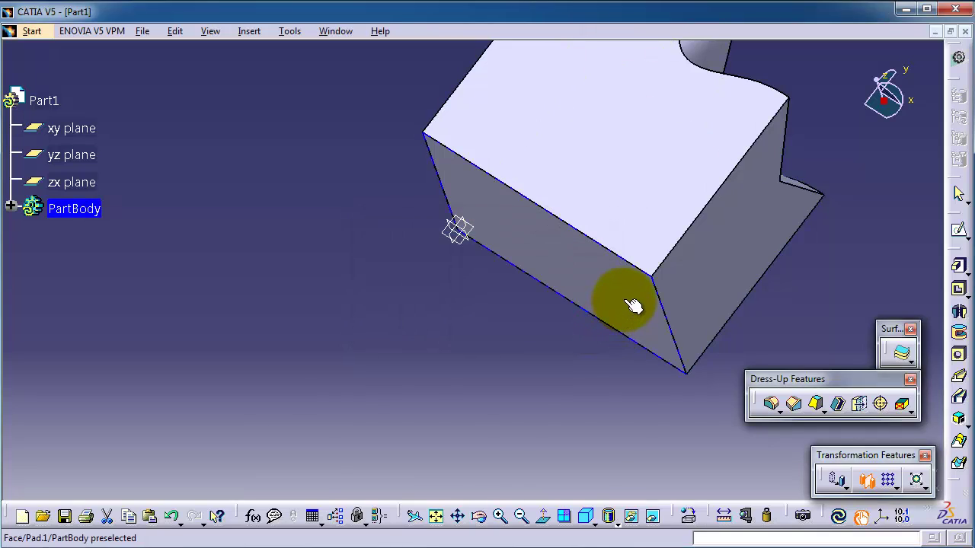
click(624, 300)
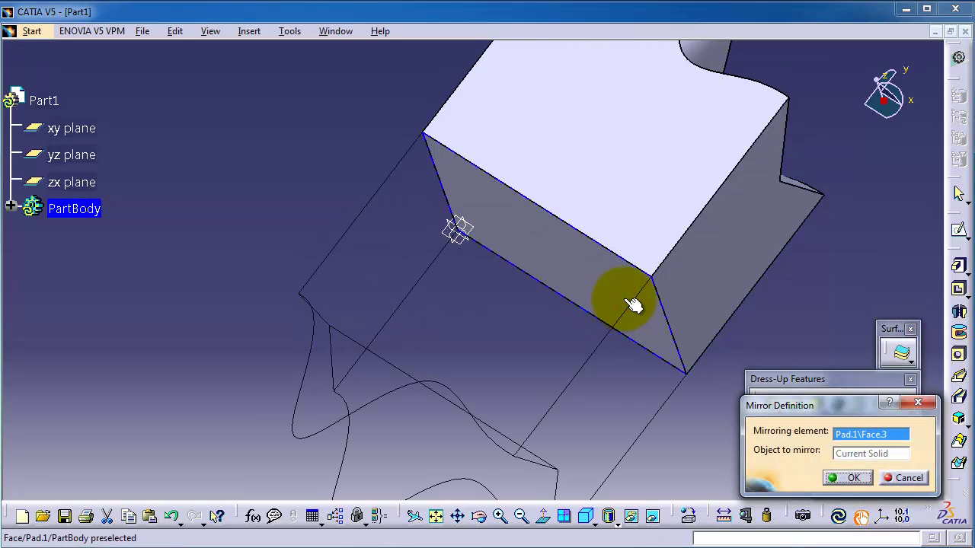
middle_drag(601, 387, 593, 286)
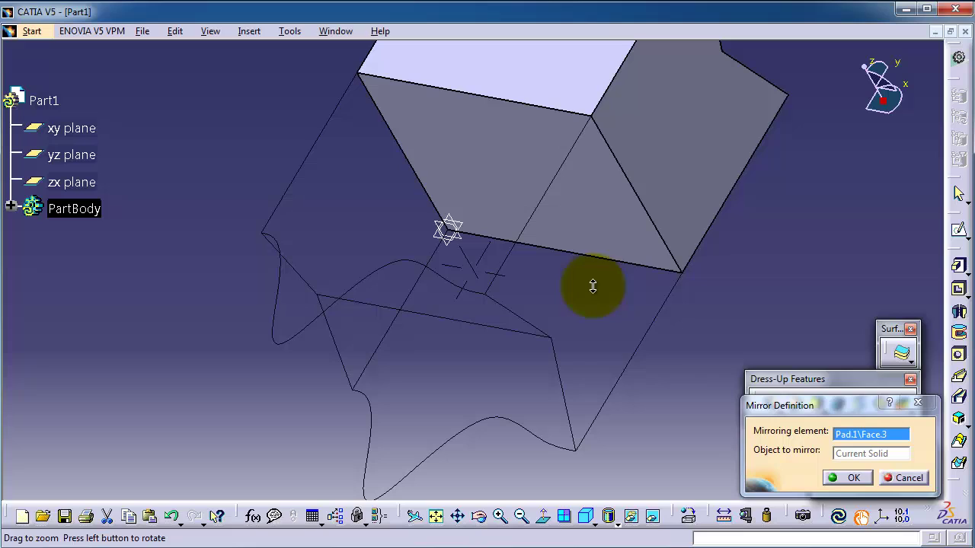
click(827, 485)
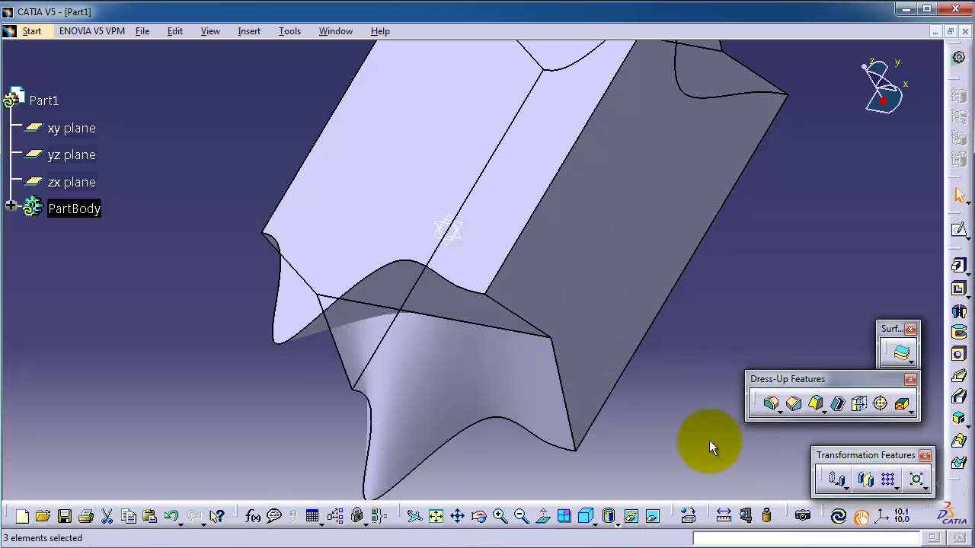
middle_drag(678, 398, 566, 472)
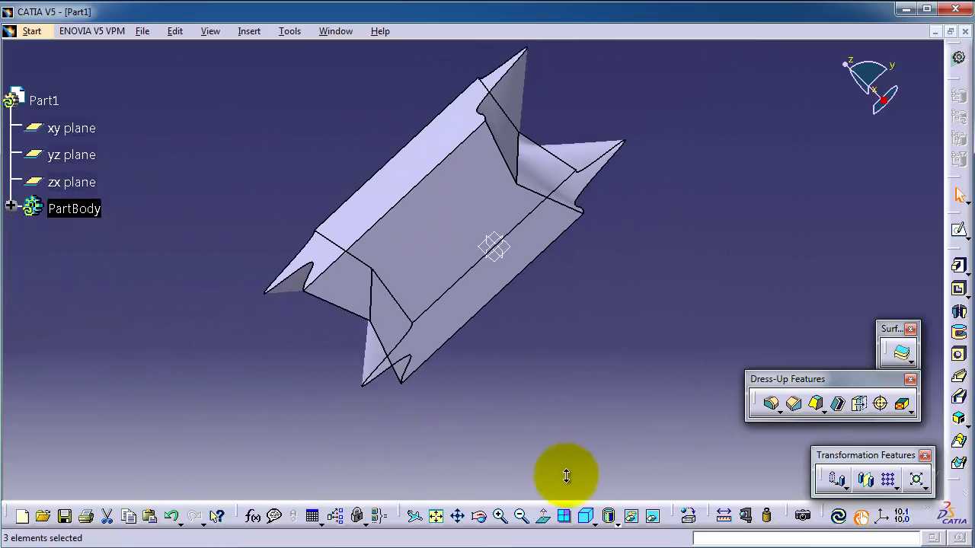
Mirror the whole solid about the yz plane to widen it into a broad block
middle_drag(479, 255, 677, 87)
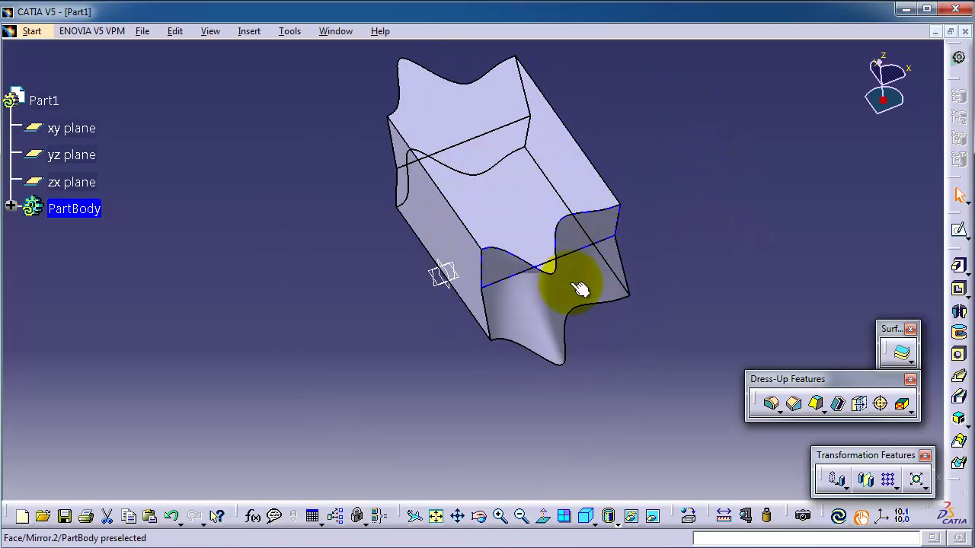
shift+click(72, 128)
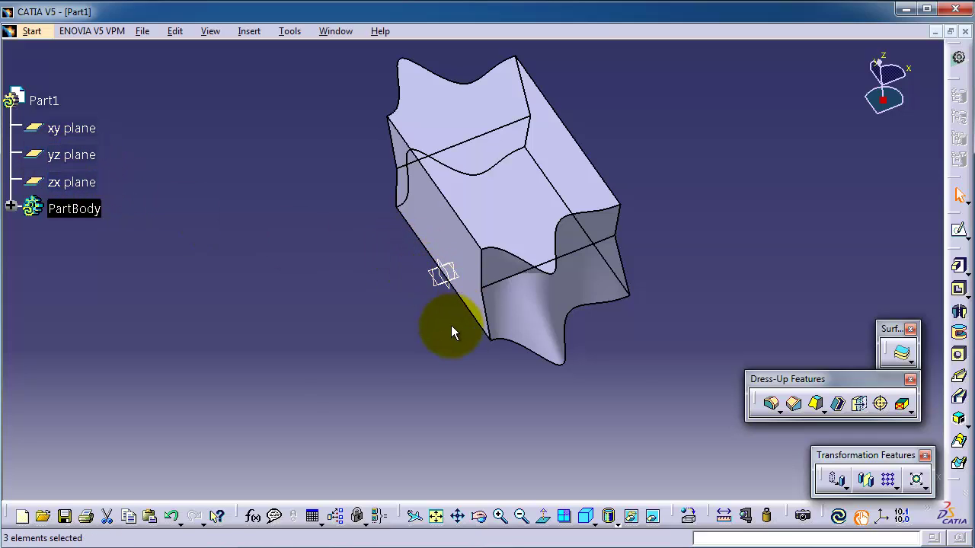
middle_drag(452, 333, 488, 293)
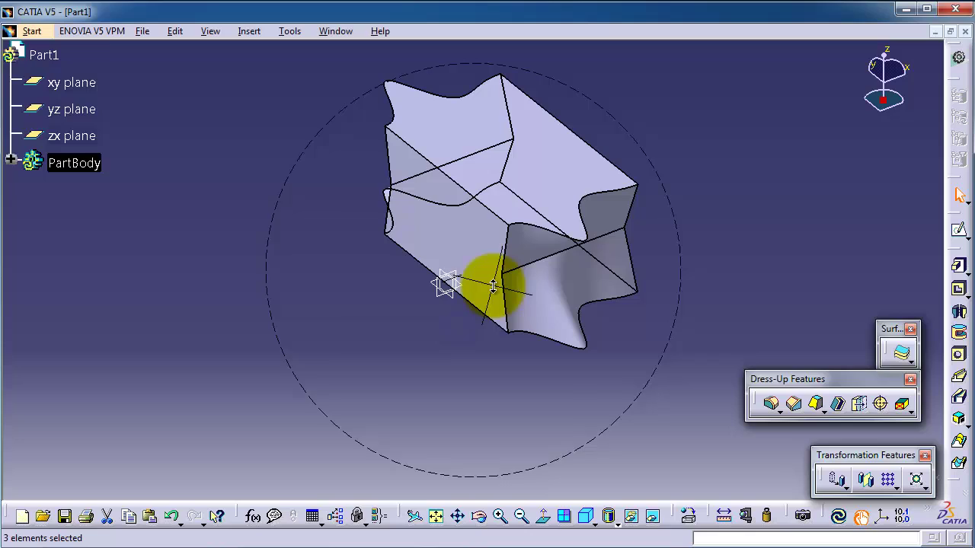
click(452, 299)
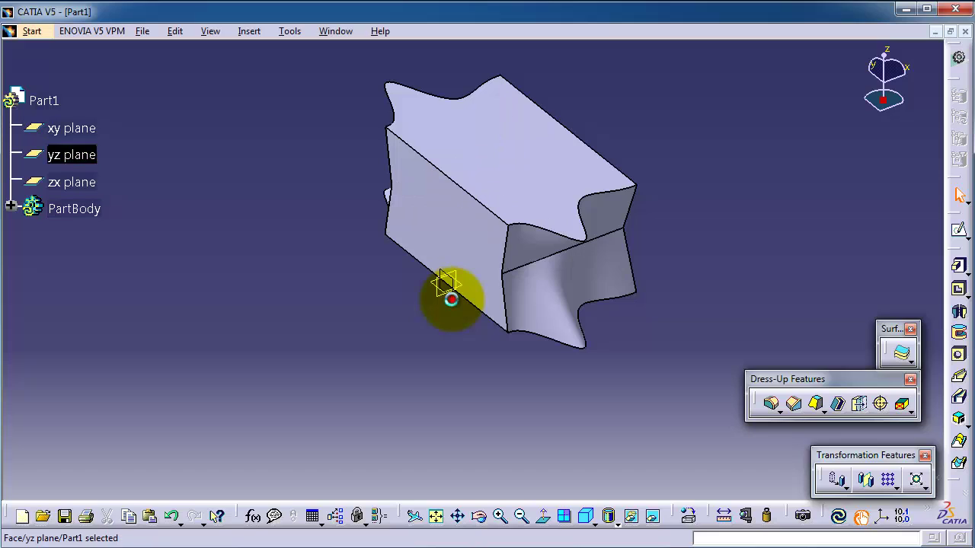
click(857, 482)
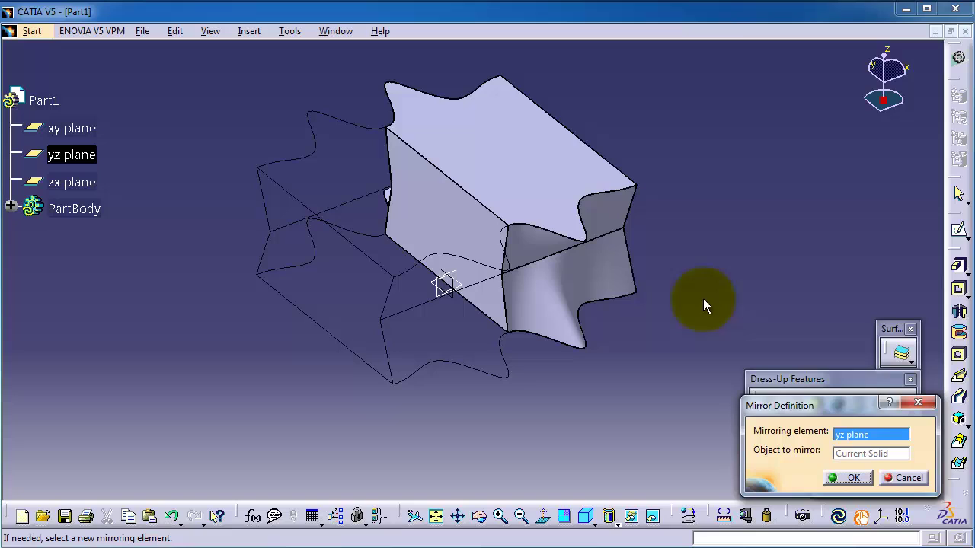
click(844, 478)
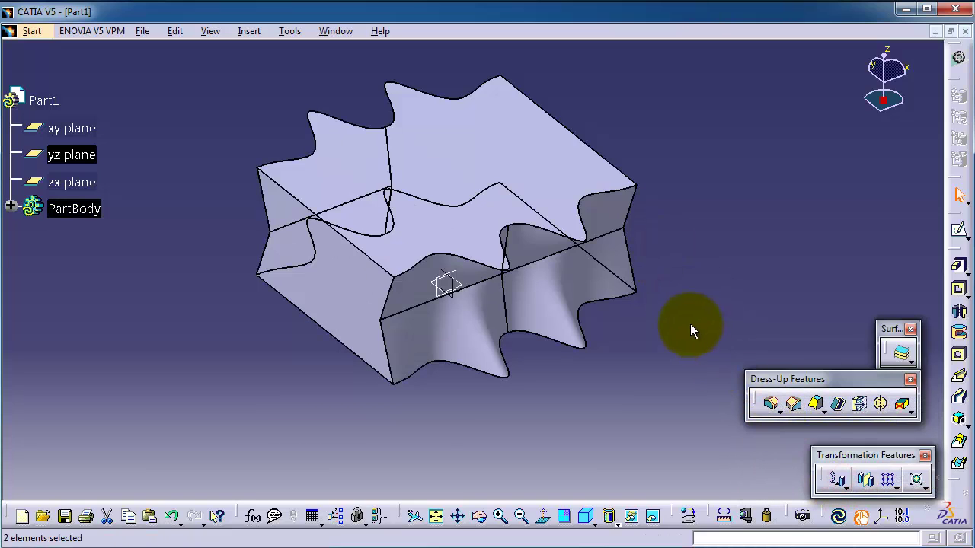
Enable the Reference Elements (Compact) toolbar from the toolbar list
middle_drag(688, 325, 555, 396)
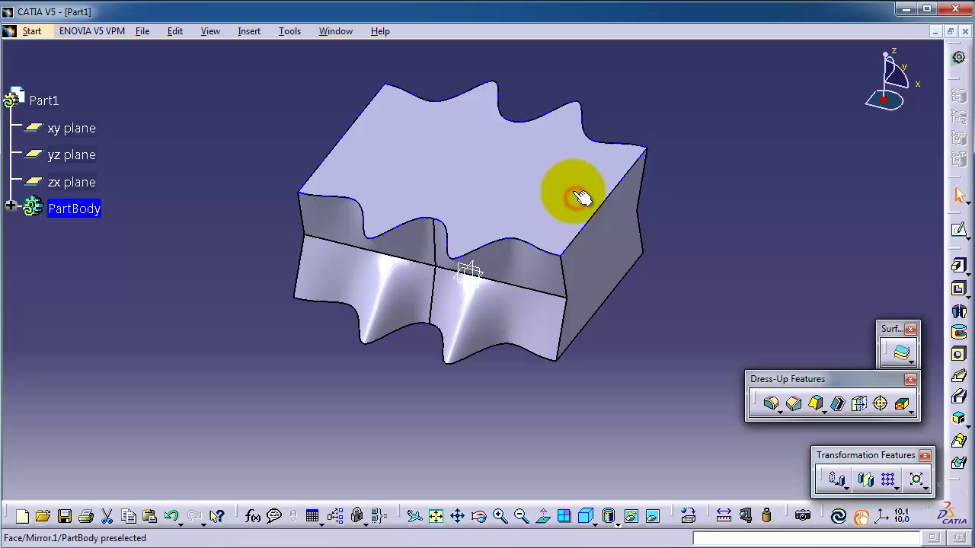
click(965, 496)
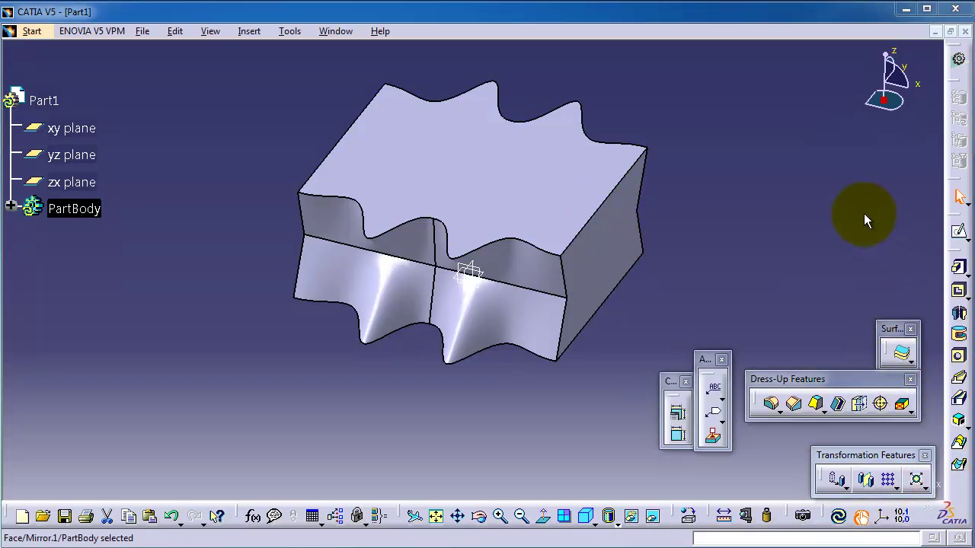
right_click(960, 494)
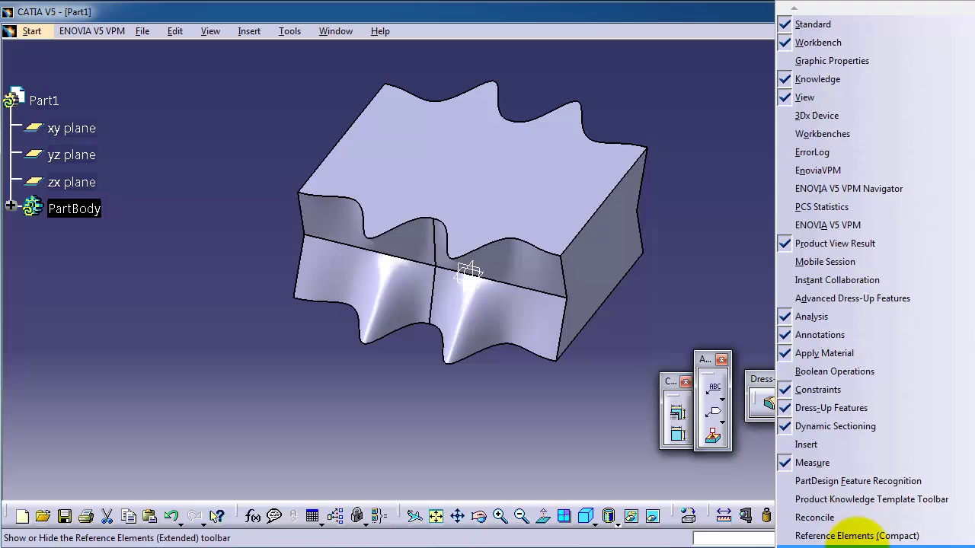
click(857, 536)
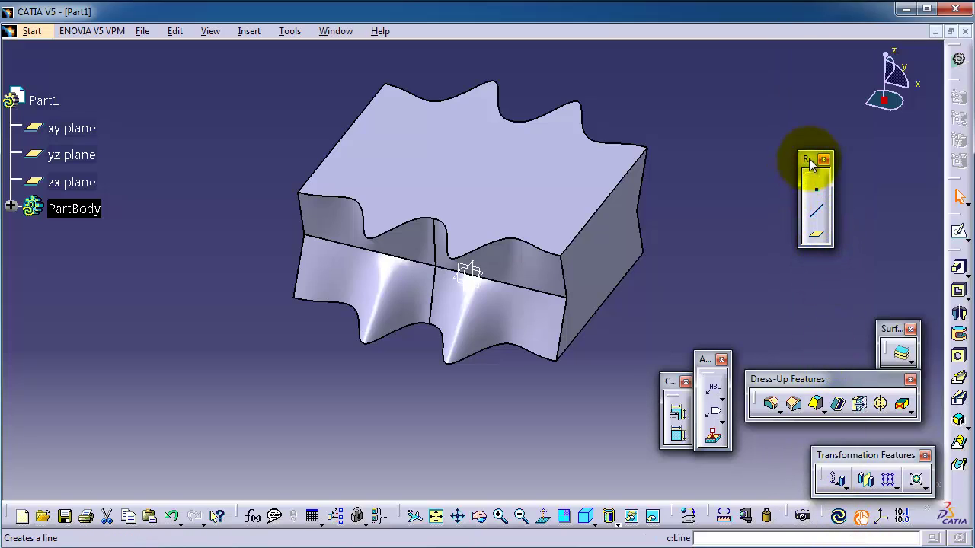
Create Plane.1 offset 79mm from the top face Mirror.3\Face
click(820, 241)
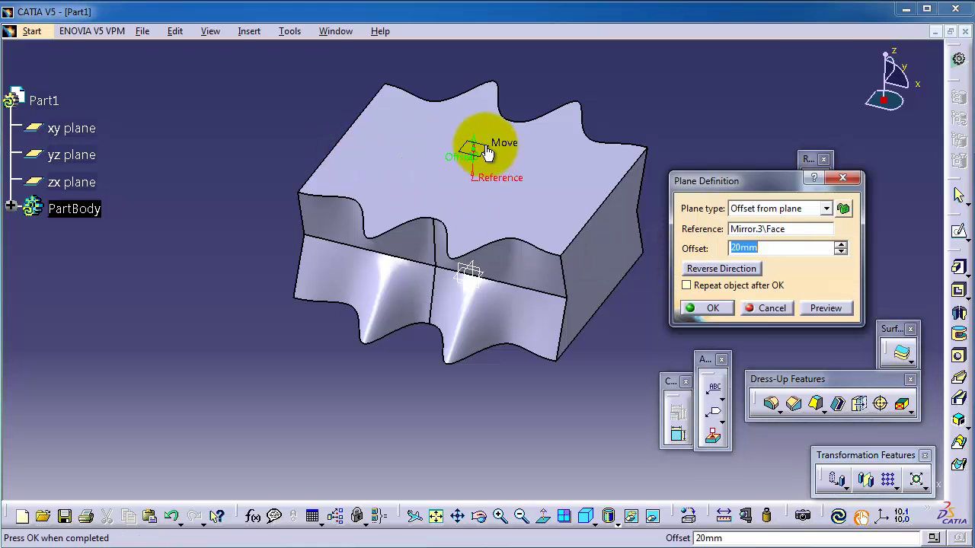
drag(473, 144, 446, 70)
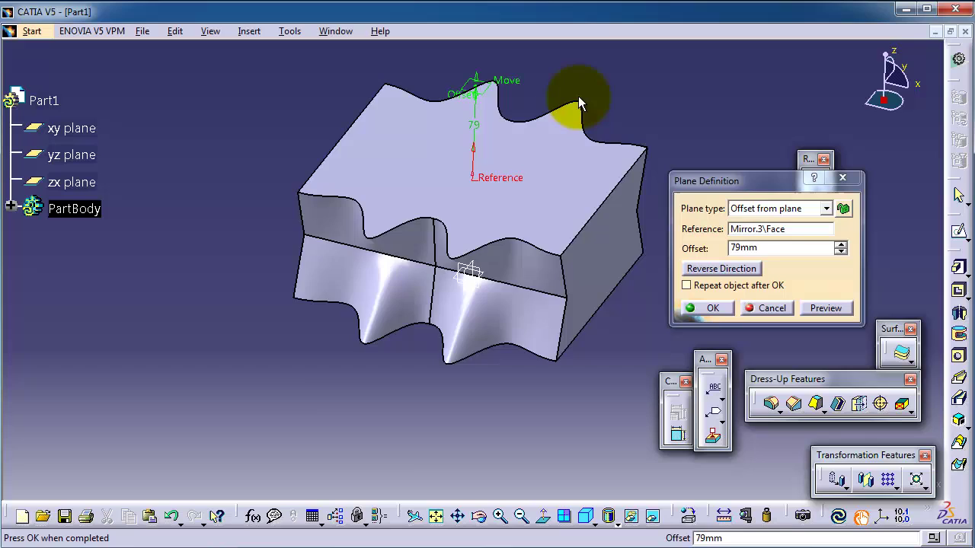
middle_drag(578, 95, 560, 38)
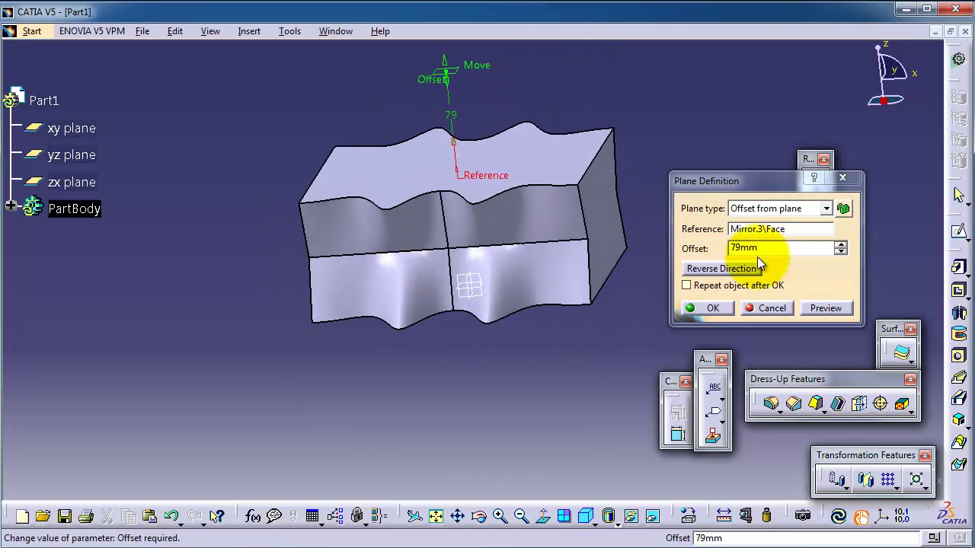
click(715, 308)
Mirror the whole solid about Plane.1 into a detached copy above
click(445, 74)
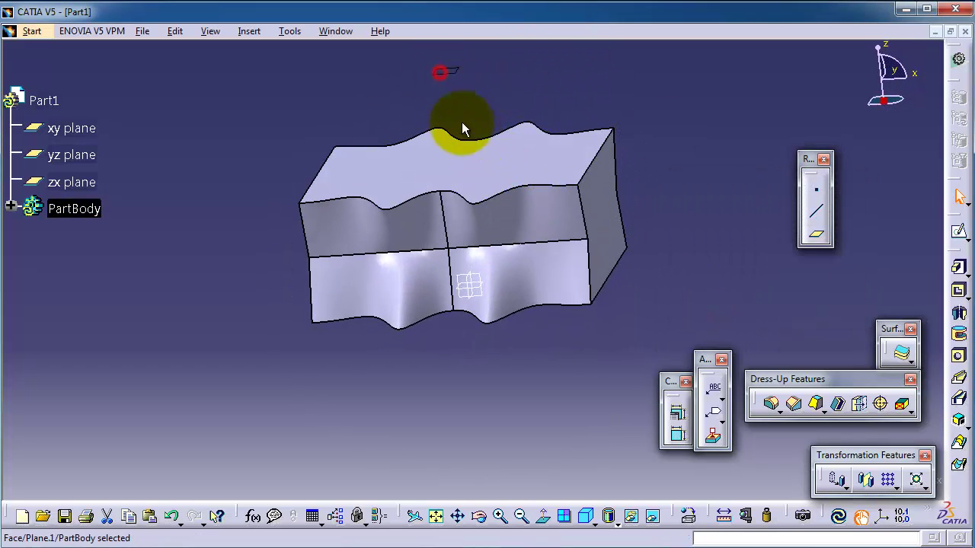
click(865, 478)
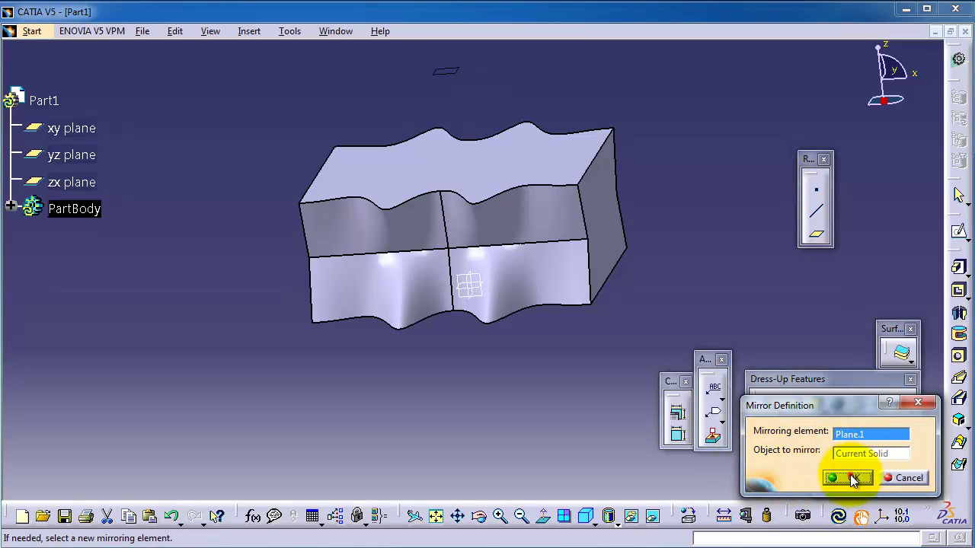
click(853, 478)
mouse_move(620, 213)
middle_down()
mouse_move(620, 200)
mouse_move(627, 251)
mouse_move(602, 329)
mouse_move(502, 305)
mouse_move(464, 218)
mouse_move(570, 142)
mouse_move(616, 166)
mouse_move(455, 211)
mouse_move(550, 111)
mouse_move(706, 122)
mouse_move(613, 169)
mouse_move(562, 209)
mouse_move(613, 220)
middle_up()
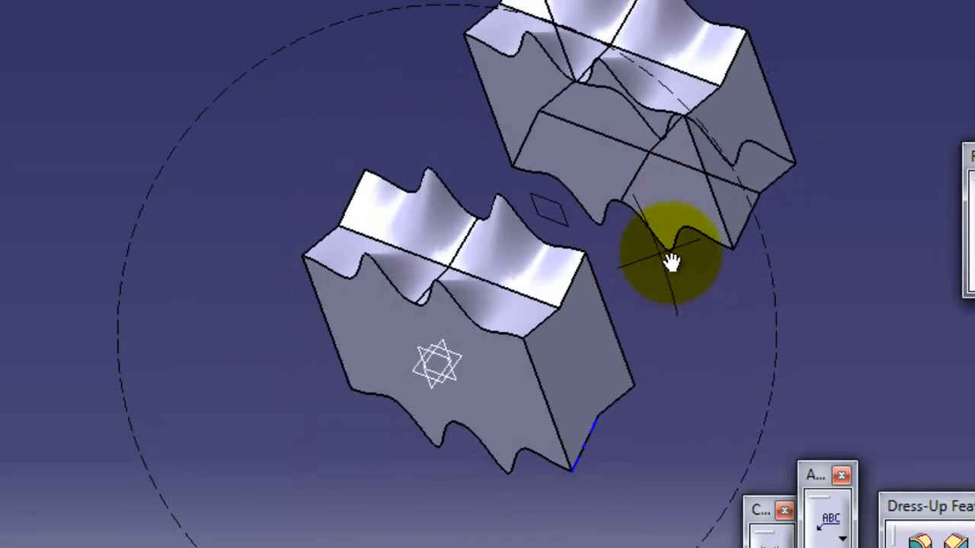